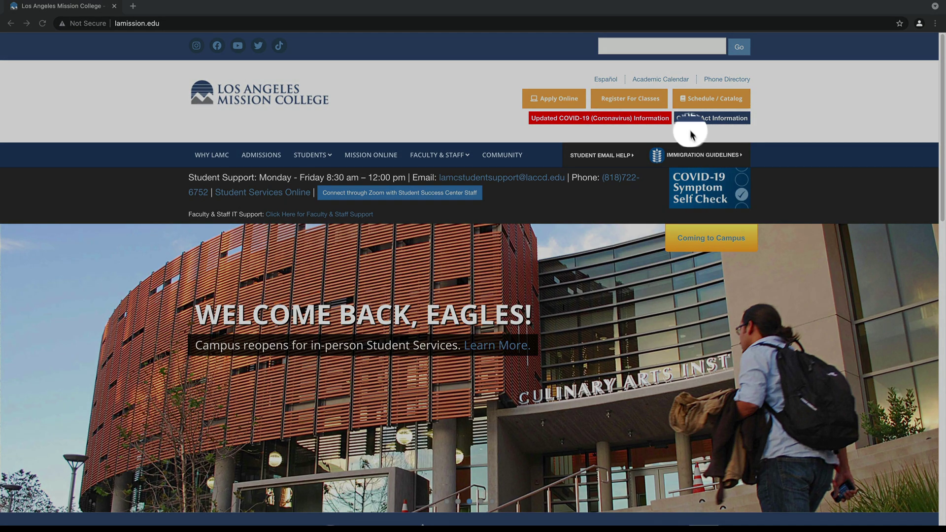
# Open class registration from the Los Angeles Mission College site and sign in with the student ID and account password.
pyautogui.click(640, 99)
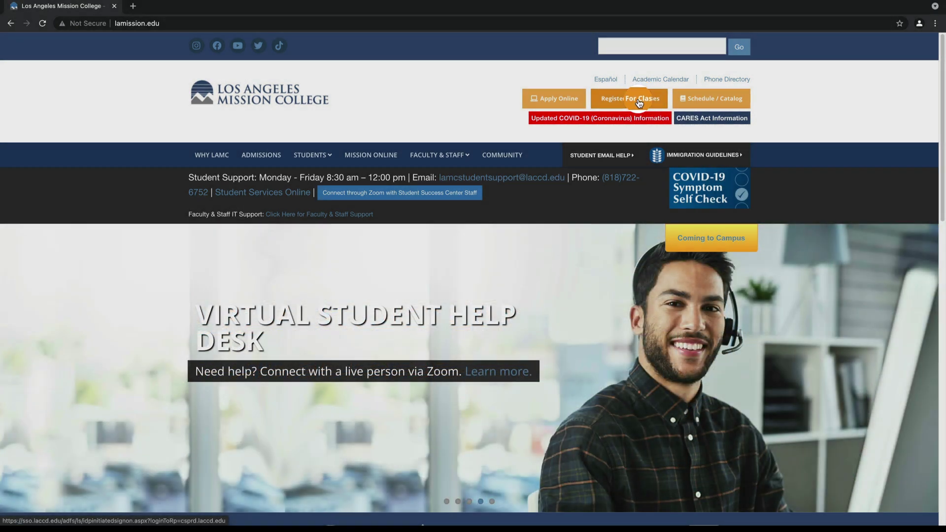
pyautogui.click(640, 101)
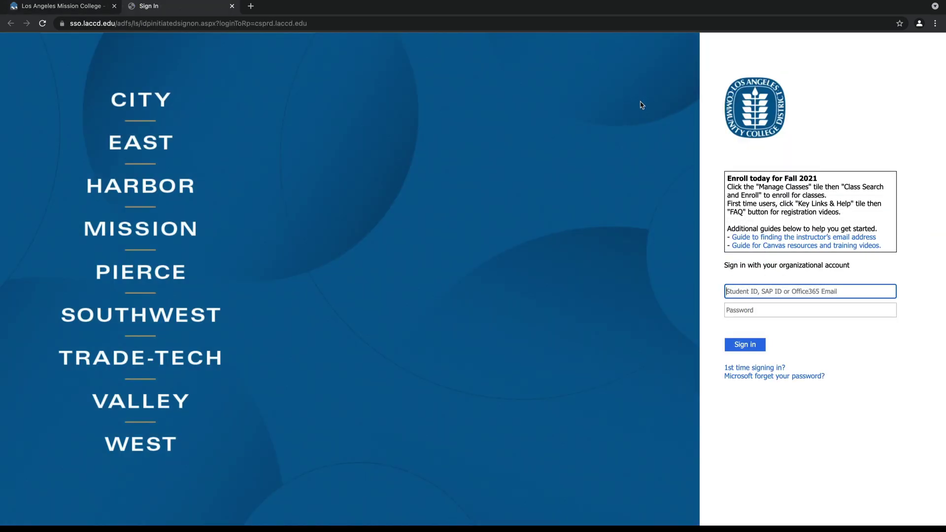
pyautogui.write('88131')
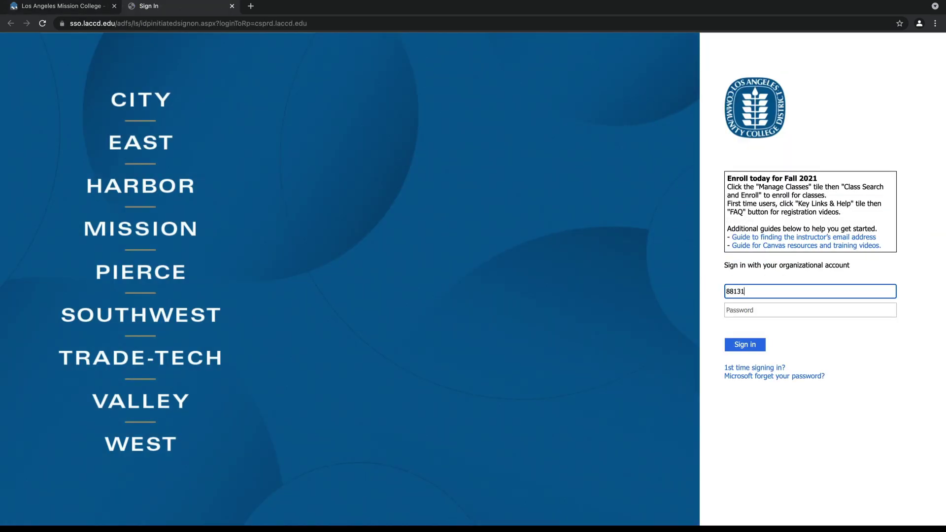
pyautogui.press('Tab')
pyautogui.write('•')
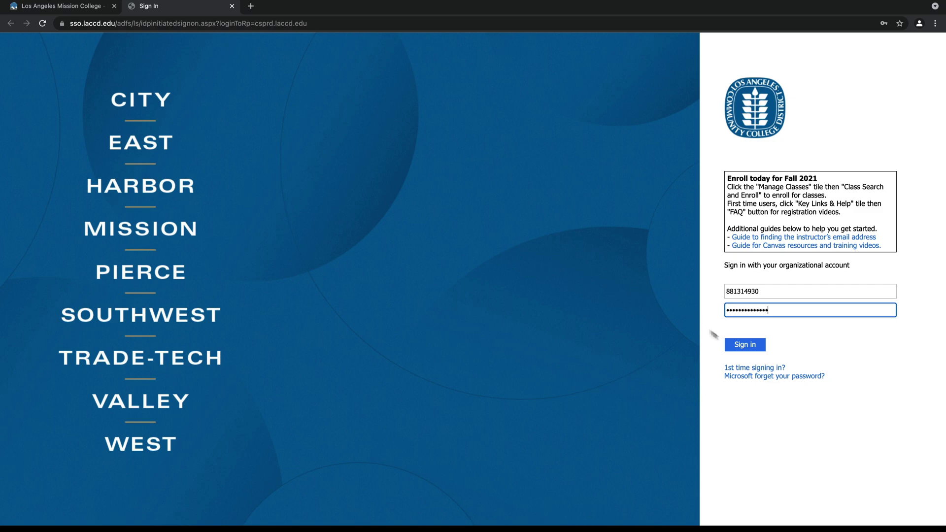
pyautogui.press('Return')
pyautogui.click(847, 165)
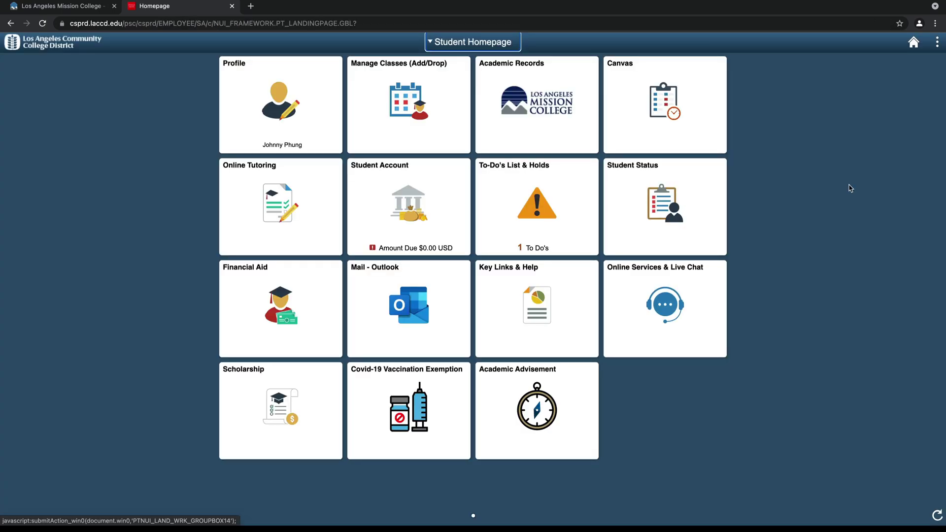
# Go to Class Search and Enroll for the 2021 Fall term and search for "theater 100".
pyautogui.click(412, 113)
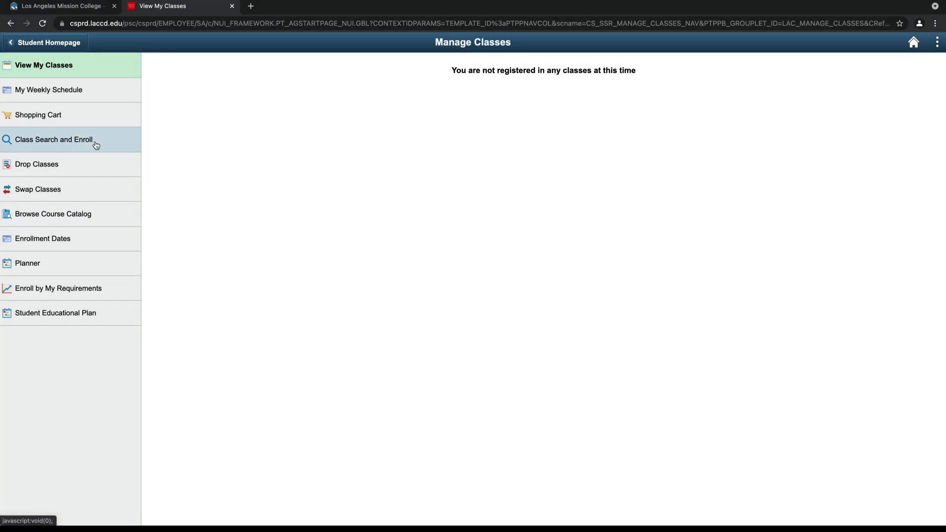
pyautogui.click(96, 145)
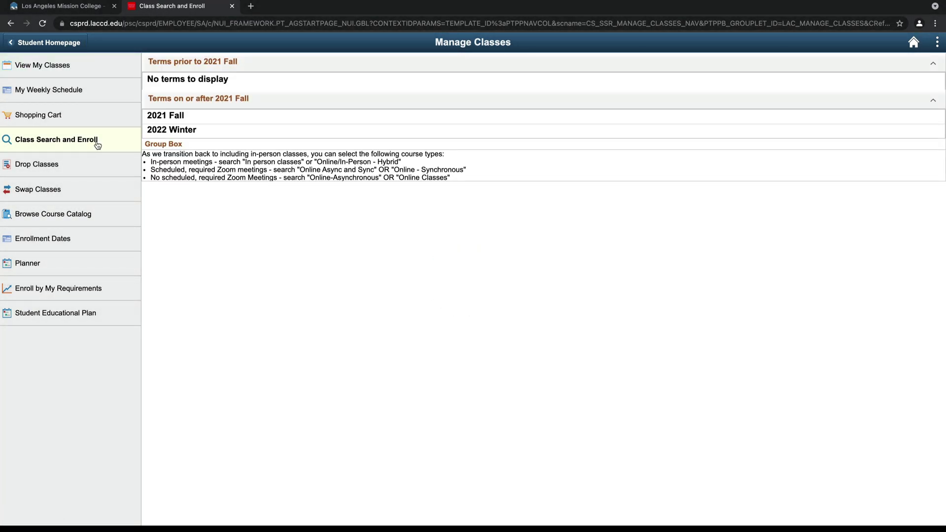
pyautogui.click(183, 117)
pyautogui.click(185, 113)
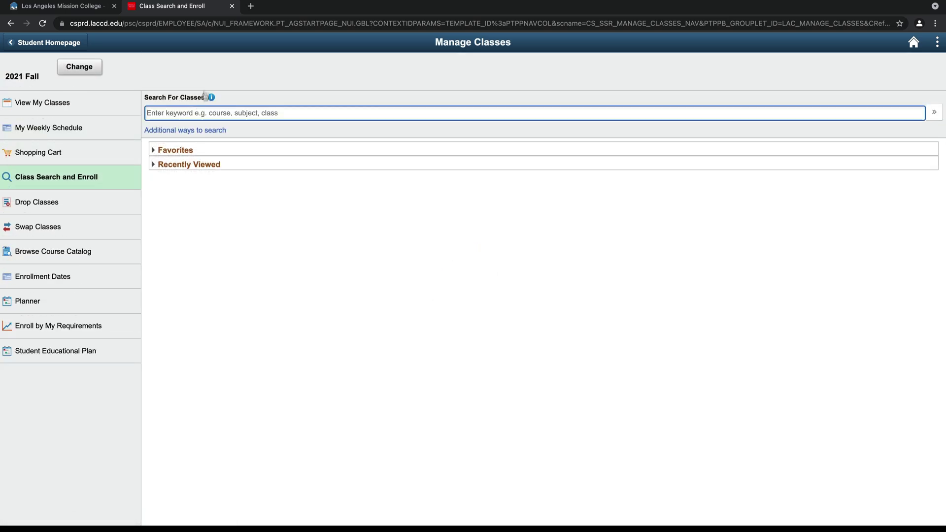
pyautogui.write('theater 100')
pyautogui.press('Return')
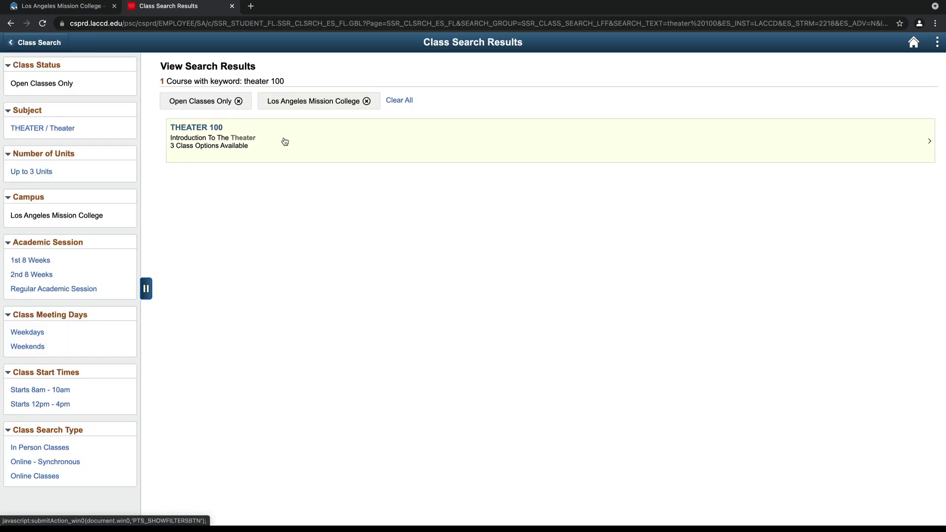
# Select the 2nd 8 Weeks section M02 of THEATER 100 and review its meeting information, class details and availability.
pyautogui.click(284, 141)
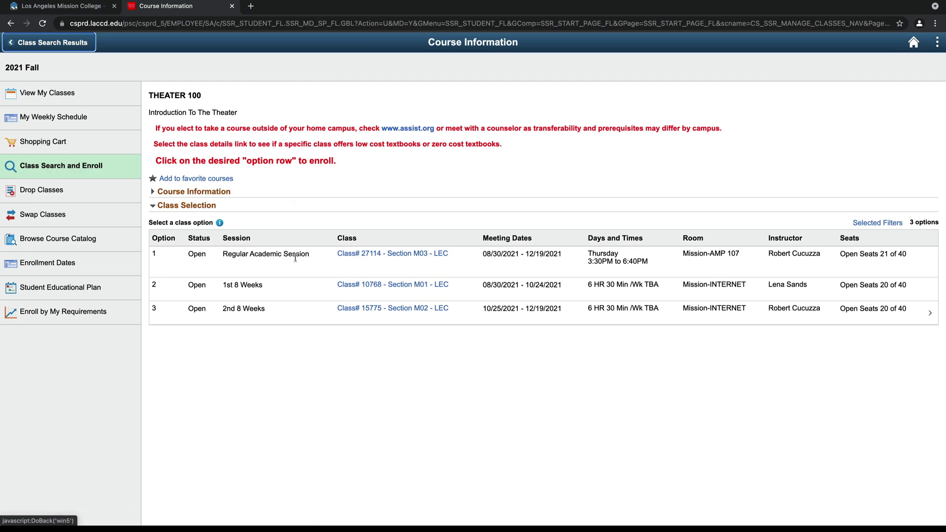
pyautogui.click(311, 319)
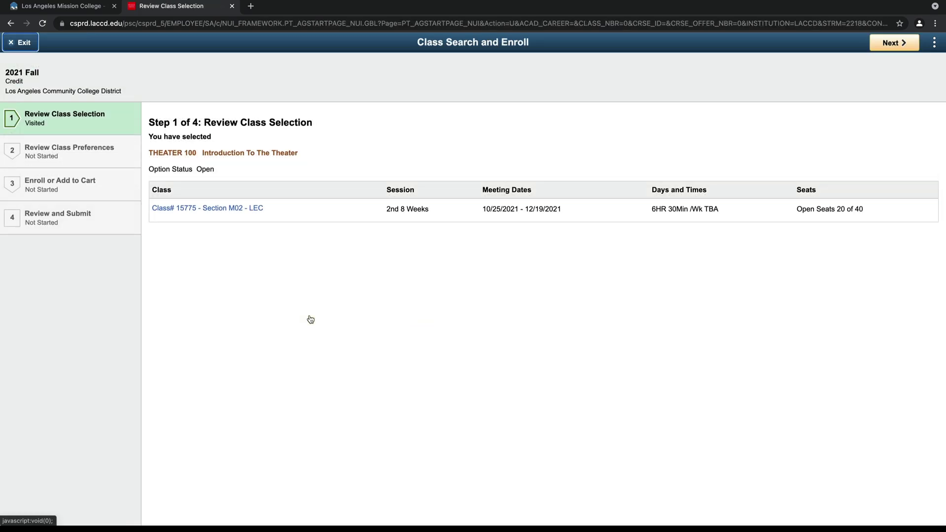
pyautogui.click(256, 209)
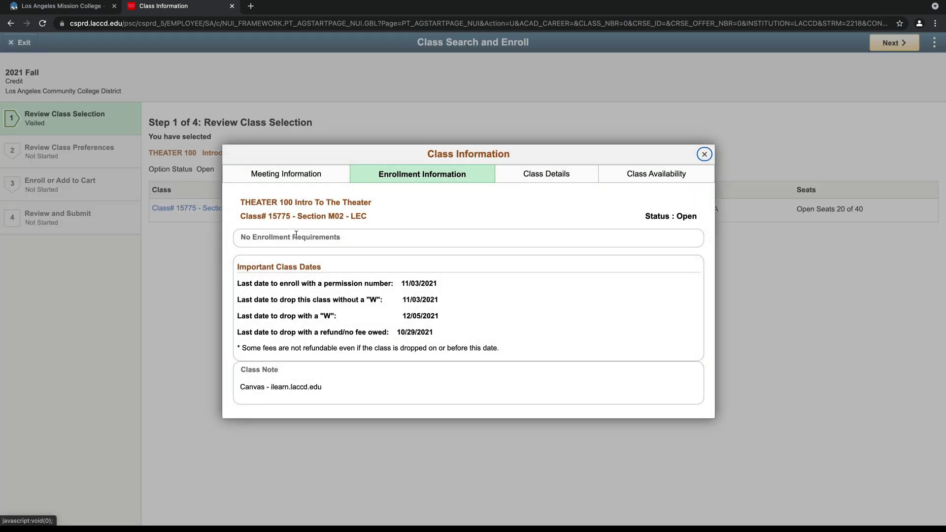
pyautogui.click(325, 174)
pyautogui.click(512, 175)
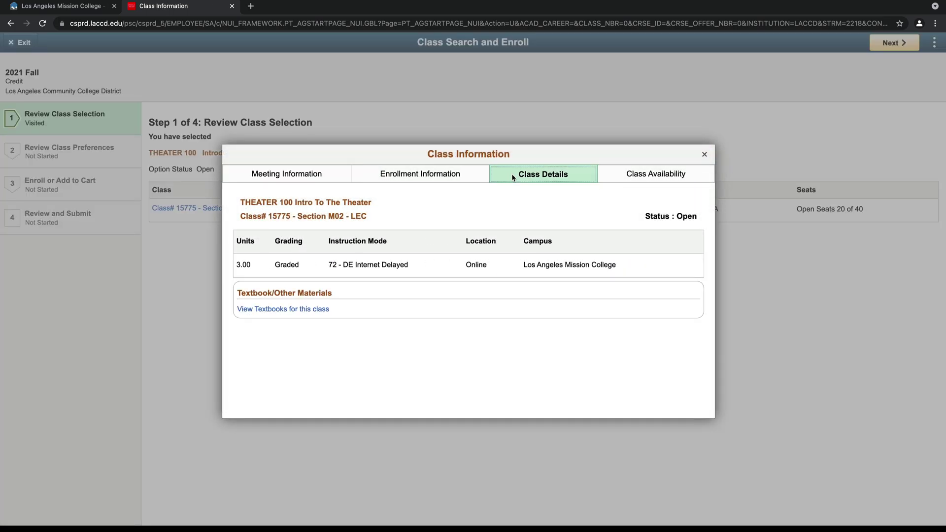
pyautogui.click(638, 176)
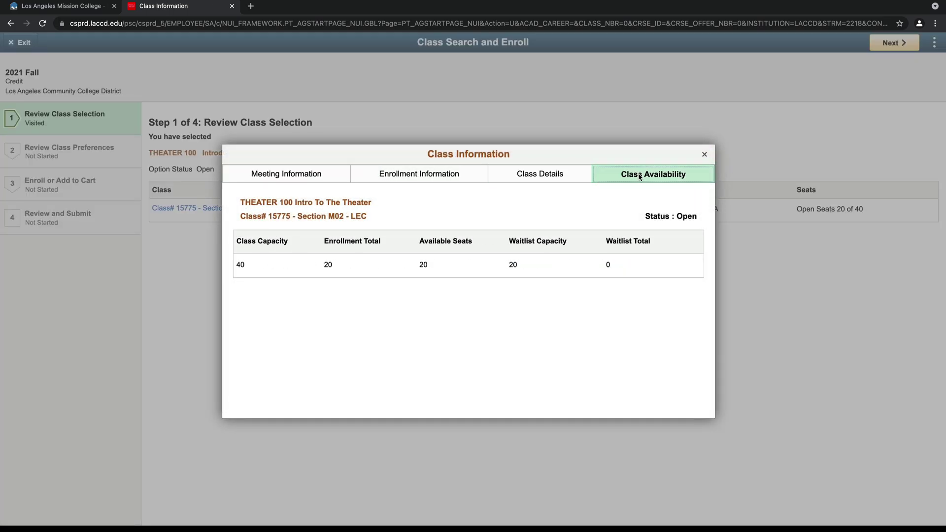
pyautogui.click(704, 154)
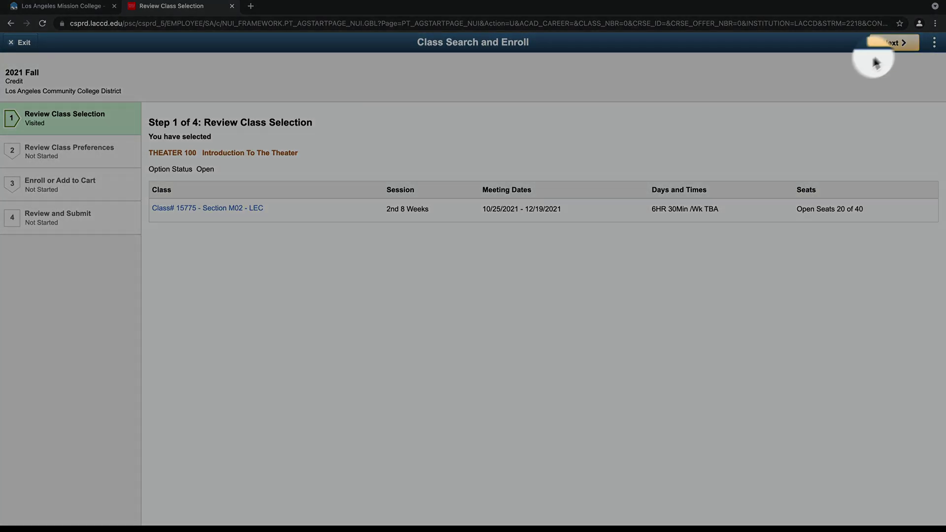
# Proceed to the class preferences, try the add-to-waitlist option for THEATER 100, and accept the preferences.
pyautogui.click(889, 43)
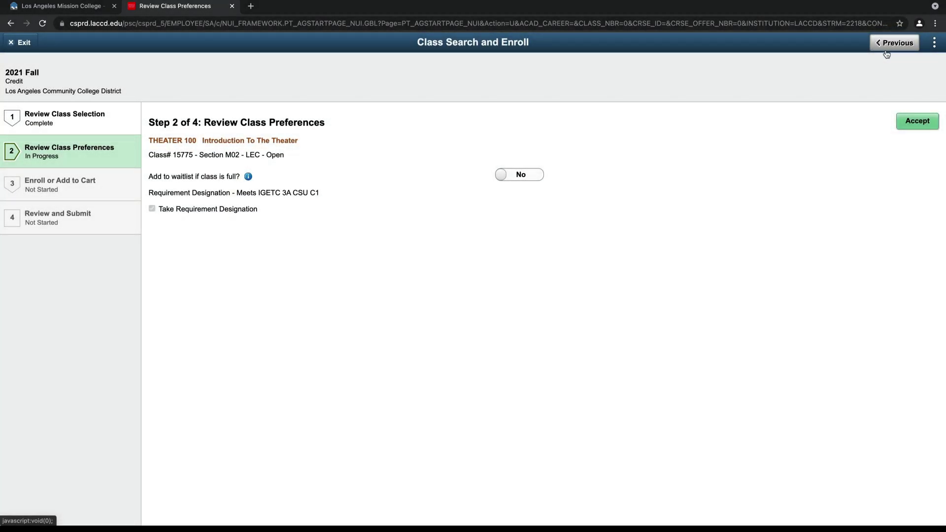
pyautogui.click(527, 178)
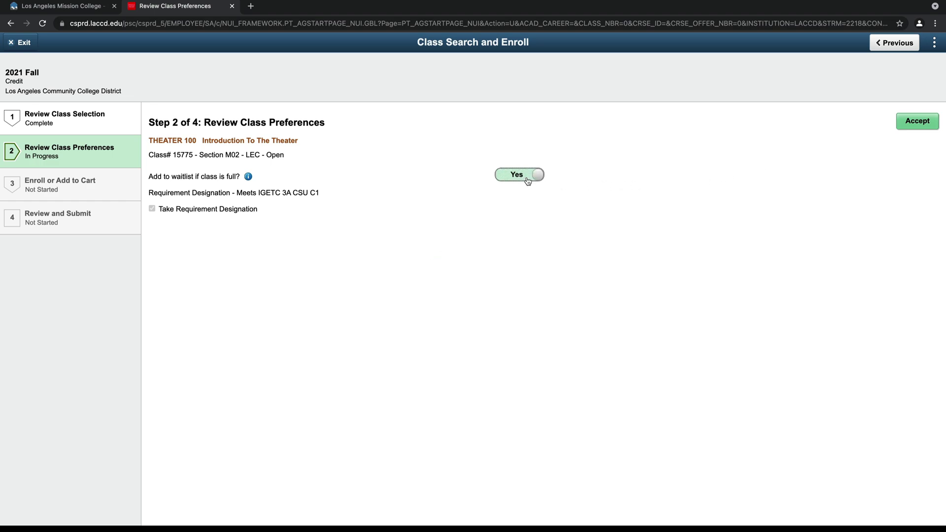
pyautogui.click(527, 179)
pyautogui.click(914, 126)
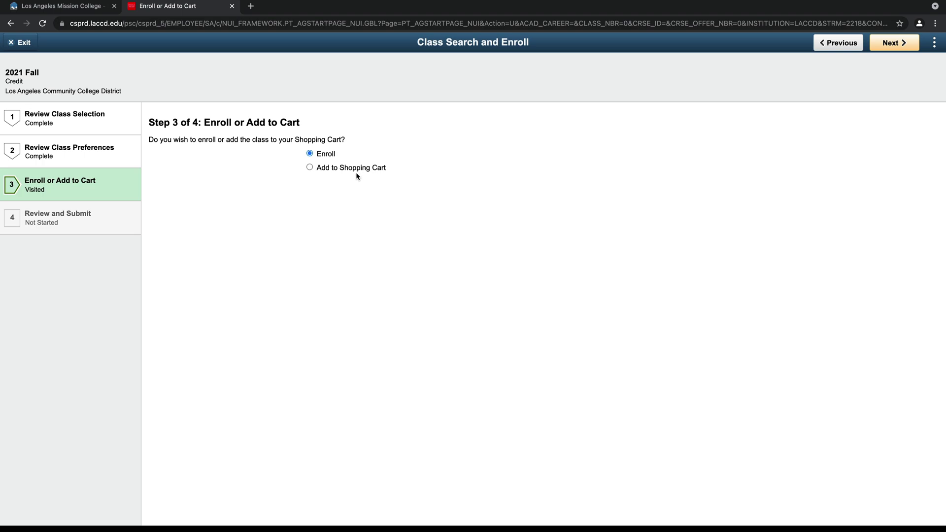
# Keep the Enroll option for THEATER 100 and submit the enrollment with confirmation.
pyautogui.click(892, 47)
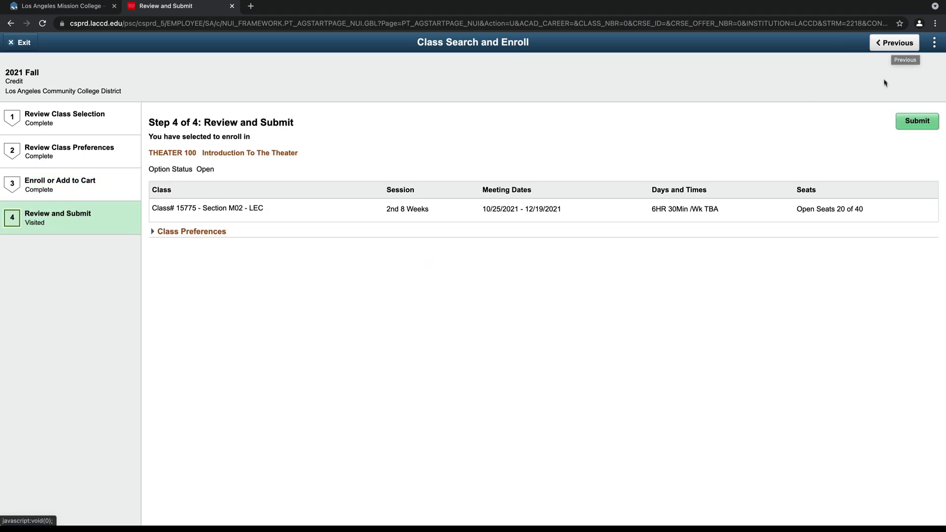
pyautogui.click(917, 122)
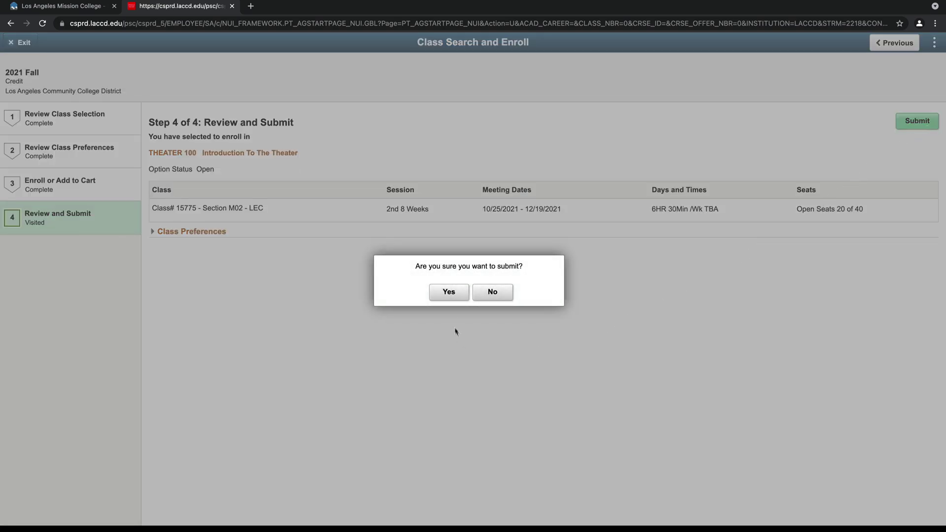
pyautogui.click(446, 293)
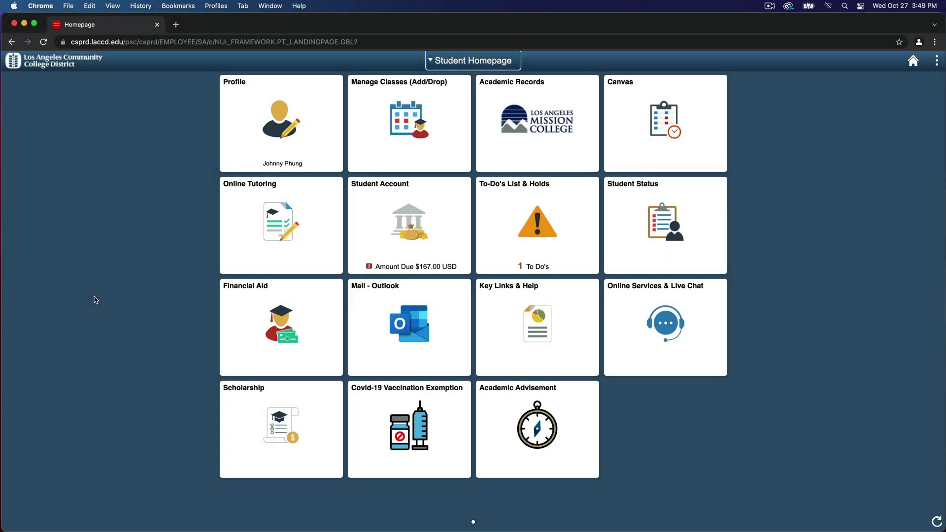
# Drop THEATER 100 section M02 from the 2021 Fall classes and confirm the drop.
pyautogui.click(404, 155)
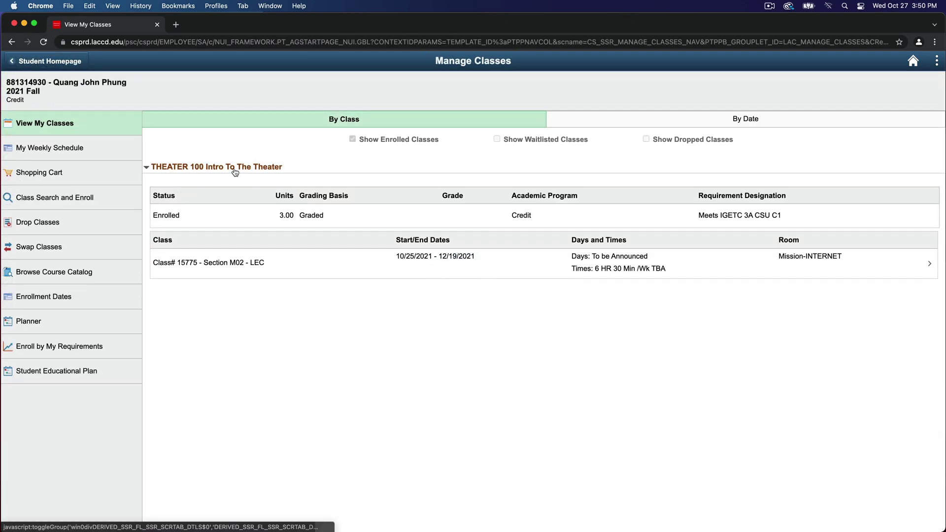
pyautogui.click(72, 227)
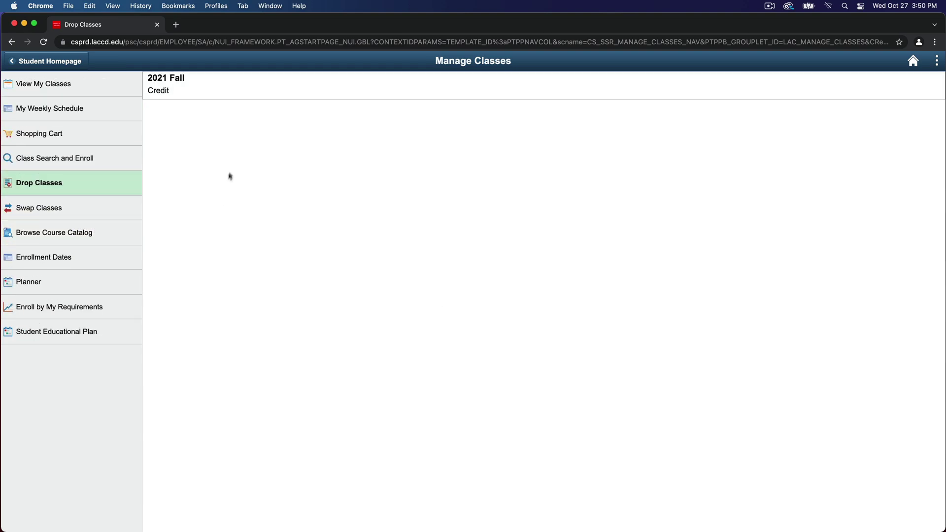
pyautogui.click(200, 89)
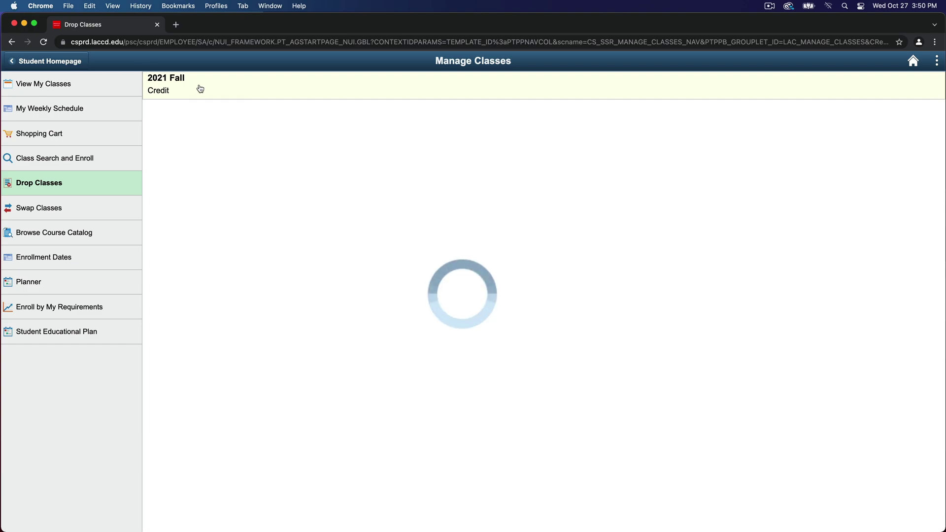
pyautogui.click(171, 169)
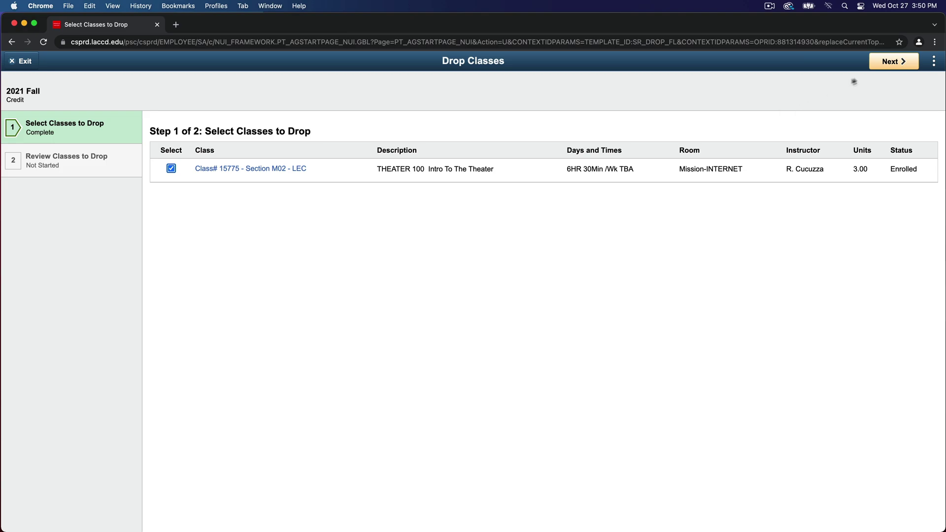
pyautogui.click(894, 63)
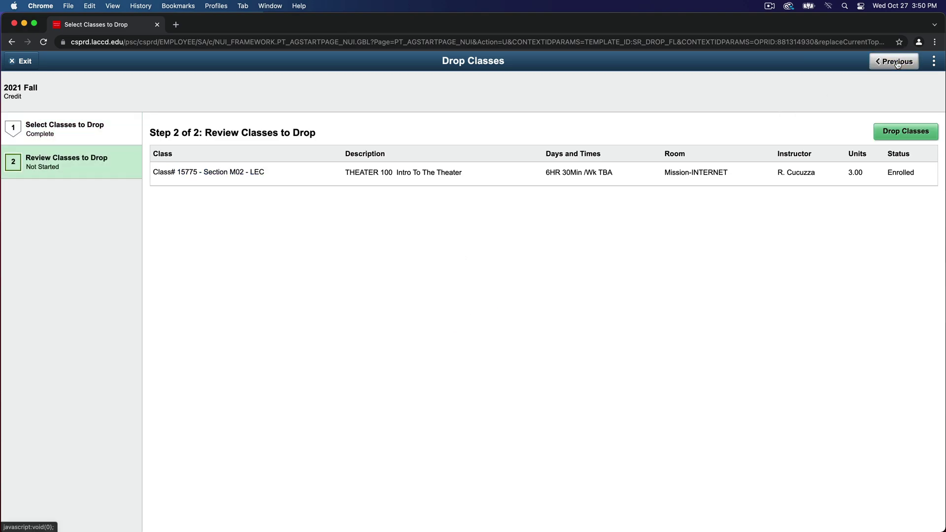
pyautogui.click(915, 136)
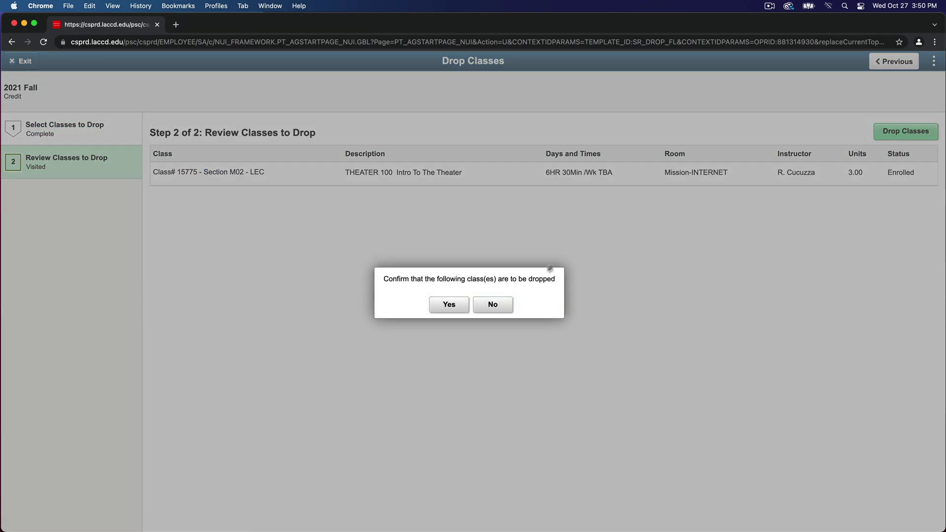
pyautogui.click(440, 308)
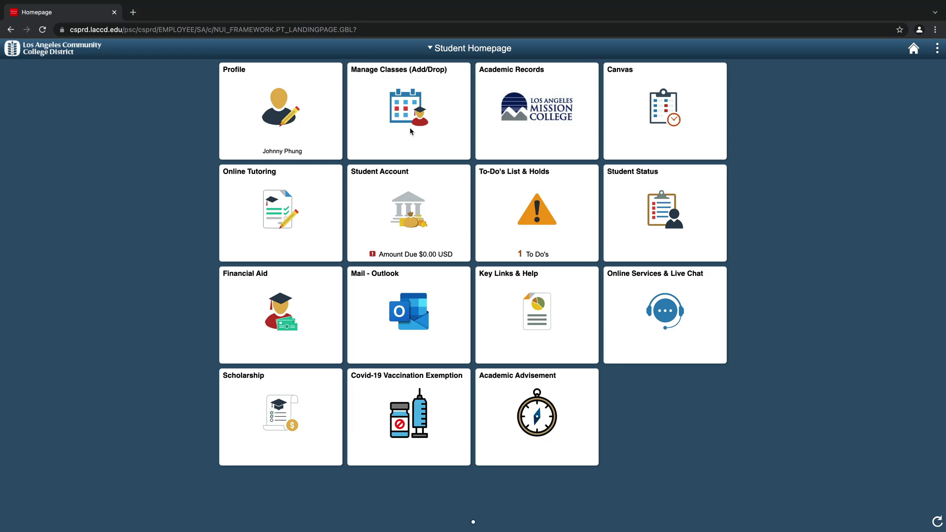
# Return to class search from Manage Classes and look up "theater 100" again in the 2021 Fall term.
pyautogui.click(409, 127)
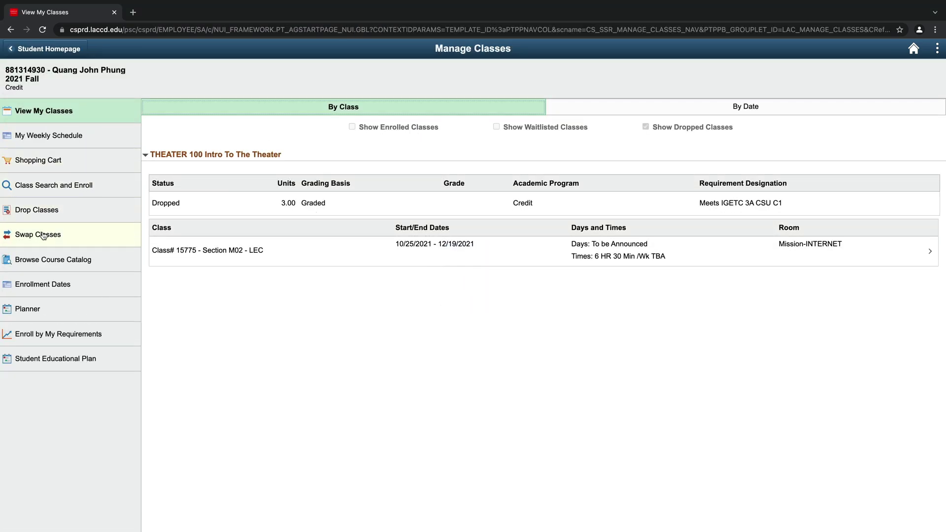
pyautogui.click(36, 184)
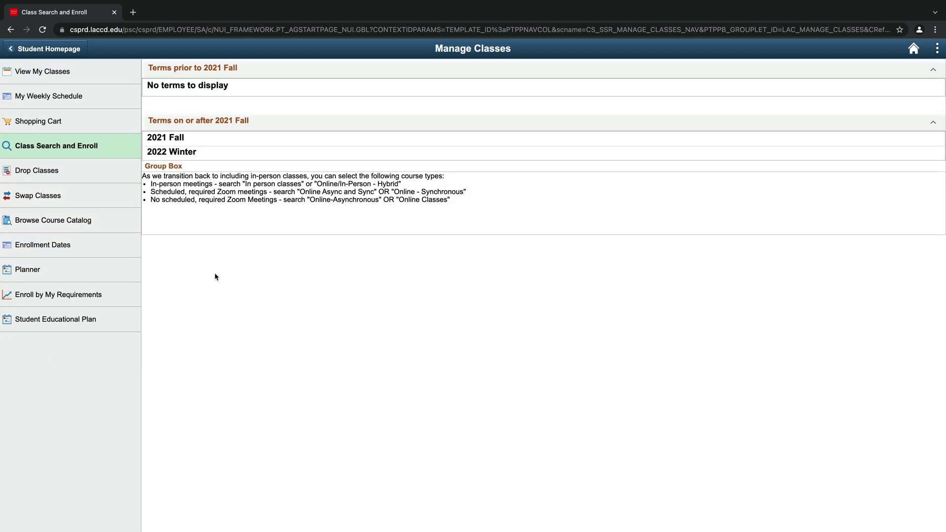
pyautogui.click(187, 139)
pyautogui.write('theater 100')
pyautogui.press('Return')
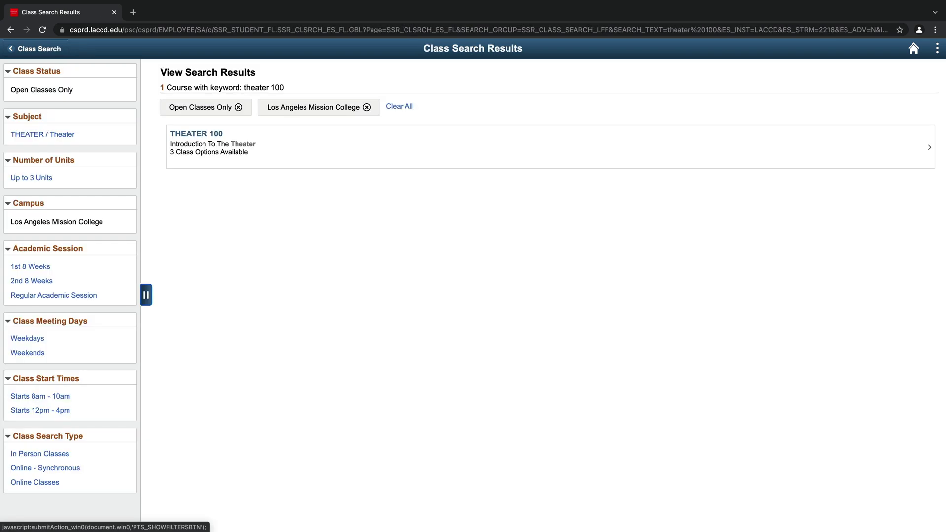
# Select section M02 of THEATER 100 in the 2nd 8 Weeks session and display its meeting information.
pyautogui.click(245, 138)
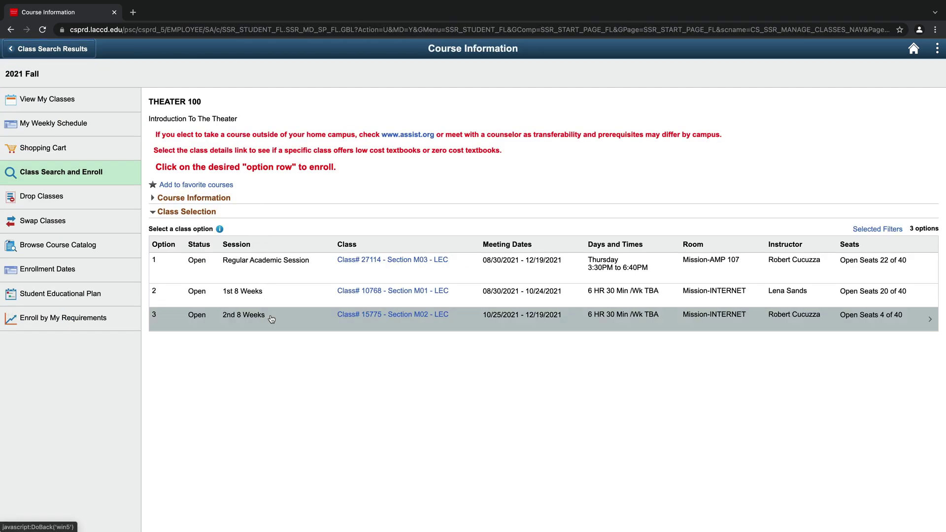
pyautogui.click(272, 319)
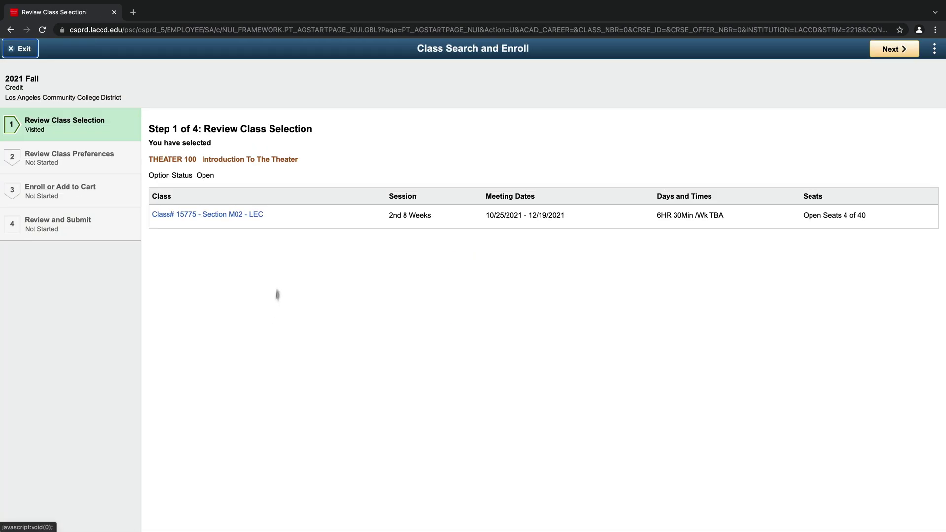
pyautogui.click(253, 214)
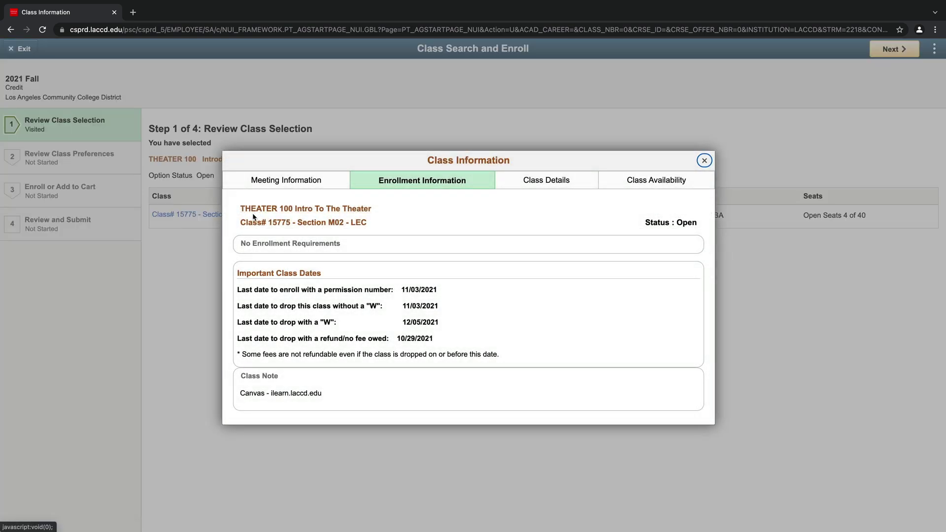
pyautogui.click(266, 186)
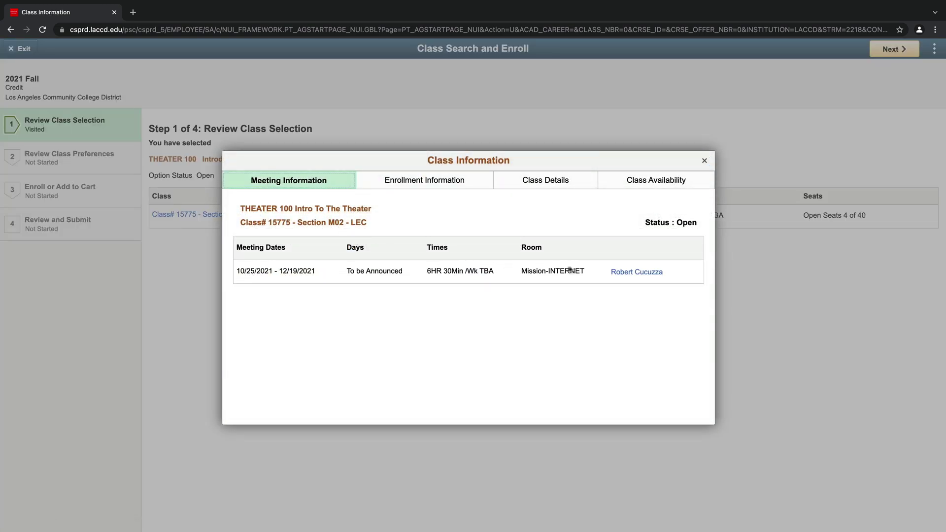
# Copy the instructor's email address from the meeting information of THEATER 100 section M02.
pyautogui.click(622, 273)
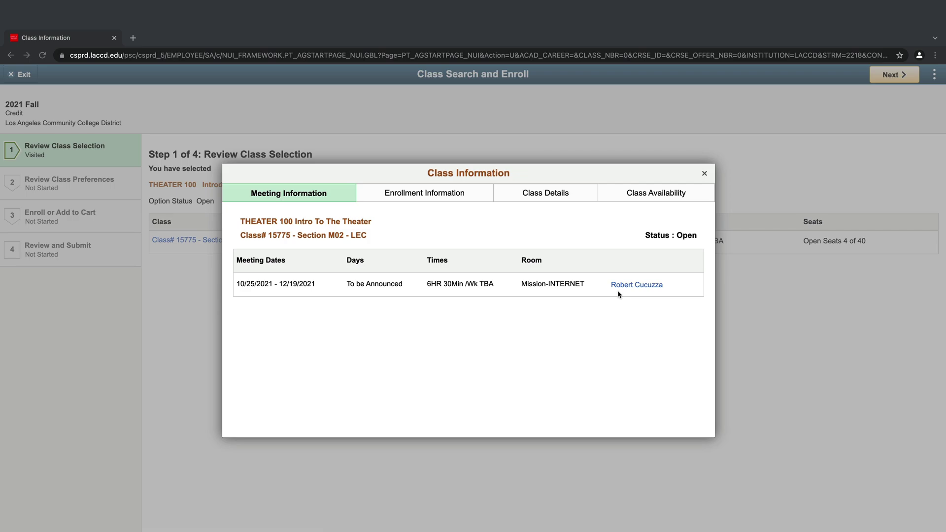
pyautogui.rightClick(618, 284)
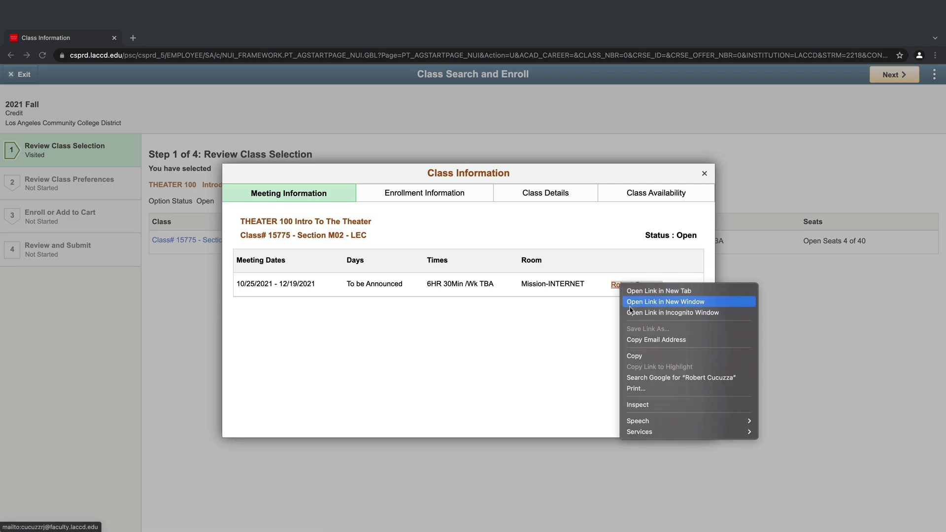
pyautogui.click(637, 340)
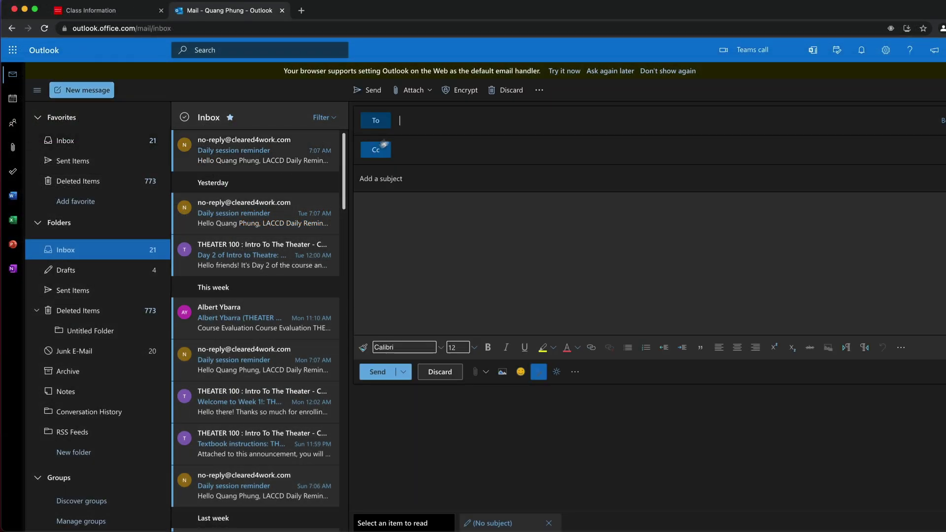
# In a new Outlook message, paste the instructor's email as recipient and enter the subject "Permission number for Theater 100".
pyautogui.rightClick(410, 126)
pyautogui.click(423, 196)
pyautogui.click(423, 178)
pyautogui.write('Permission number for Theater 100')
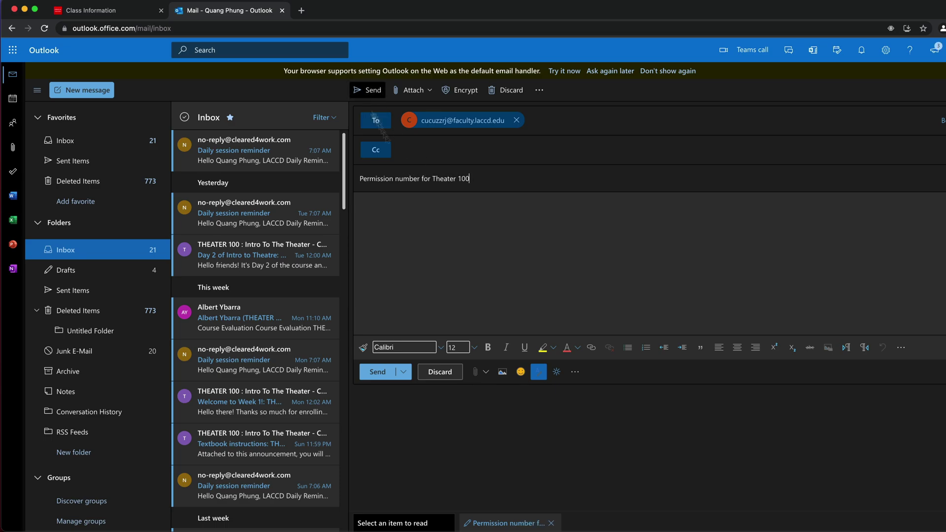
# Copy "Class# 15775 - Section M02 - LEC" from the portal's class information and append it to the Outlook message subject.
pyautogui.click(79, 9)
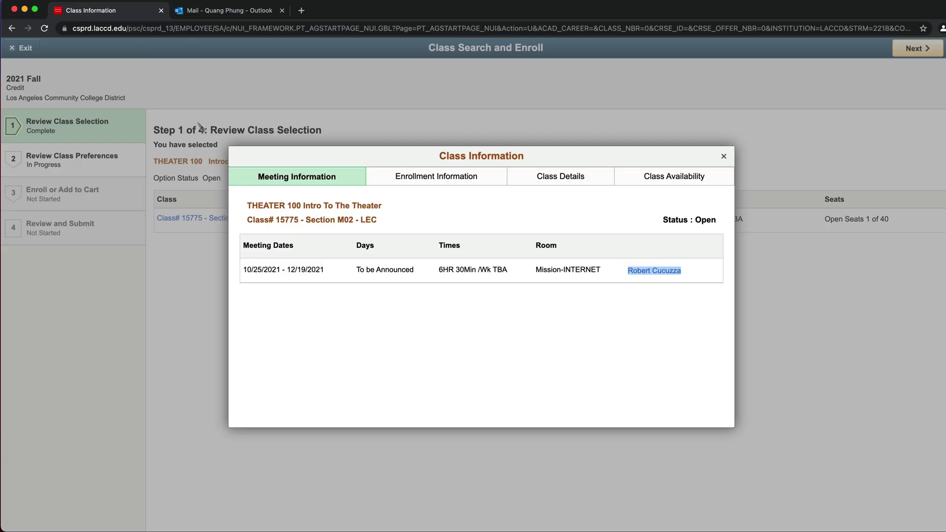
pyautogui.moveTo(247, 220); pyautogui.dragTo(380, 223)
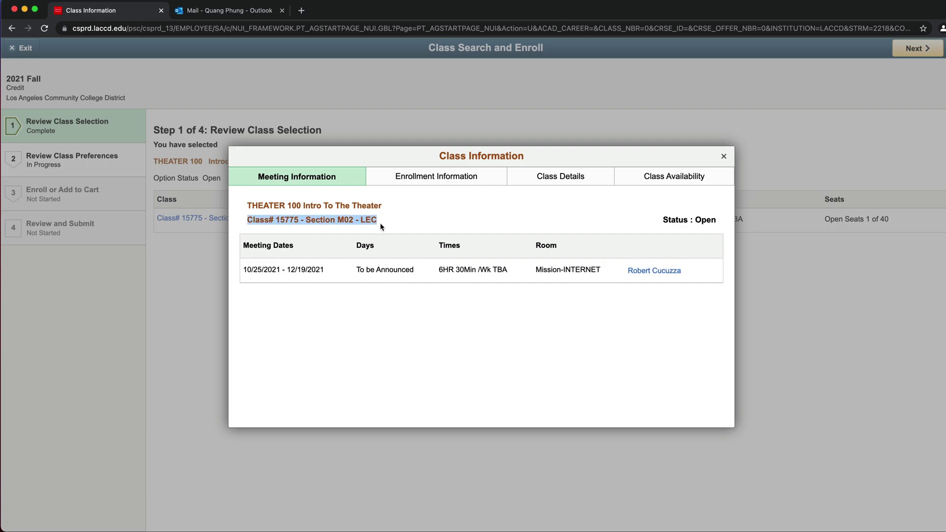
pyautogui.rightClick(377, 224)
pyautogui.click(388, 245)
pyautogui.click(229, 10)
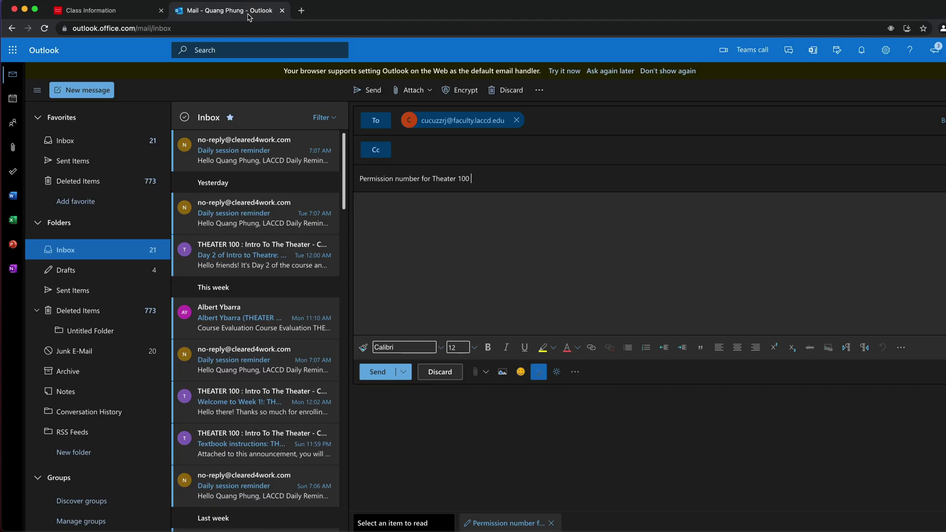
pyautogui.rightClick(491, 179)
pyautogui.click(506, 252)
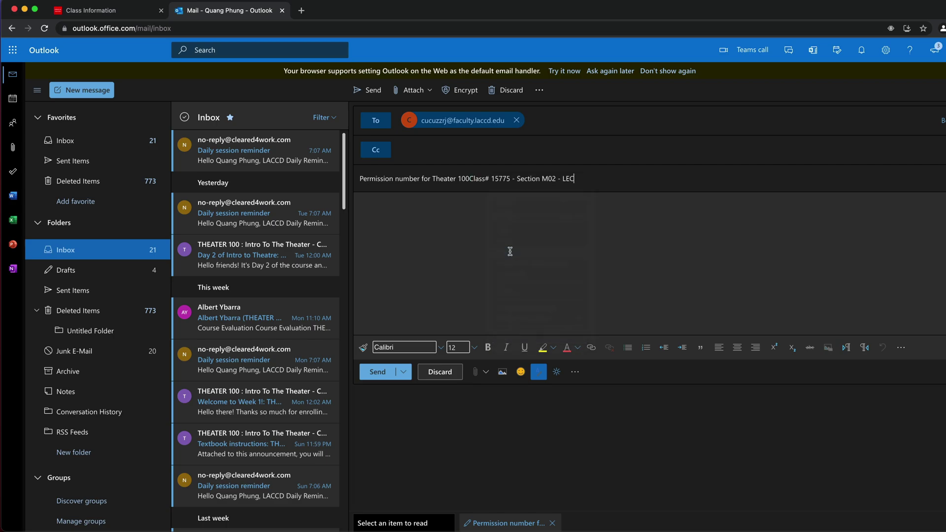
# Write a greeting to the instructor, "May I please get a permission number to your Theater 100 class # 15775?" and "Thank you.".
pyautogui.click(468, 213)
pyautogui.write('Greetings Mr. Cucuzza,')
pyautogui.press('Return')
pyautogui.write('May I please get a permission number to your Theater 100 class # 15775?   ')
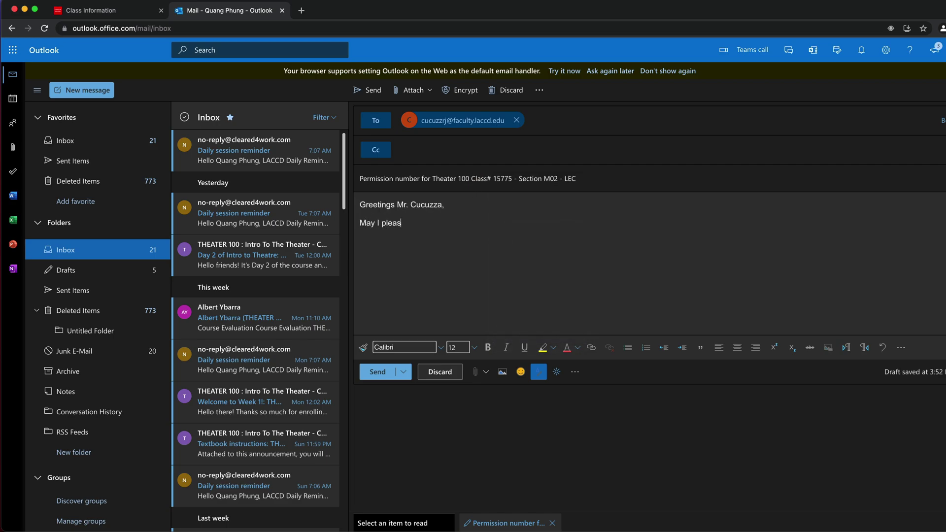
pyautogui.write('Thank you.')
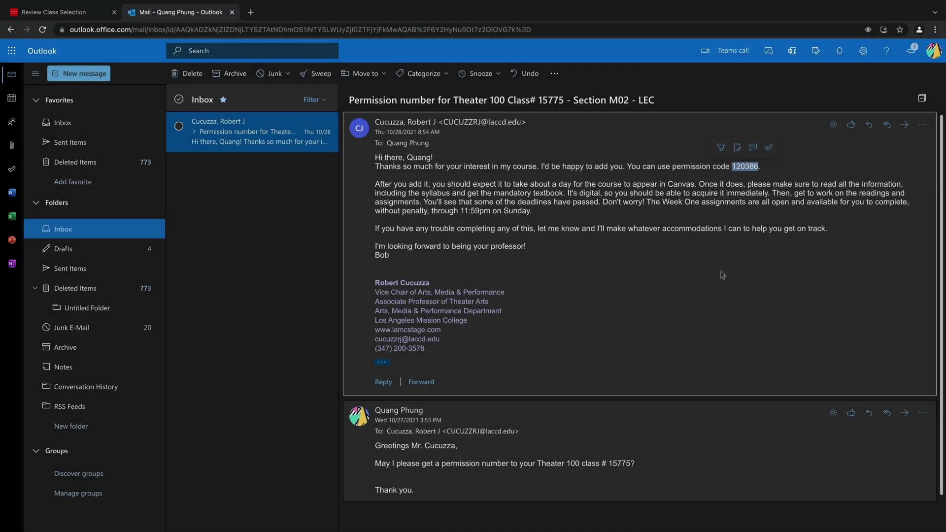
# Copy the permission code from the instructor's email reply and return to the class selection review in the student portal.
pyautogui.rightClick(740, 166)
pyautogui.click(754, 191)
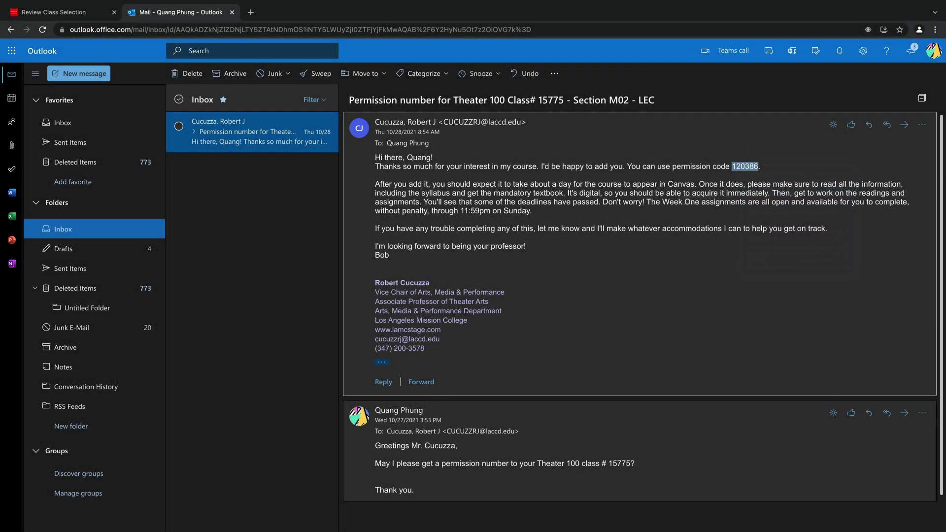
pyautogui.click(85, 15)
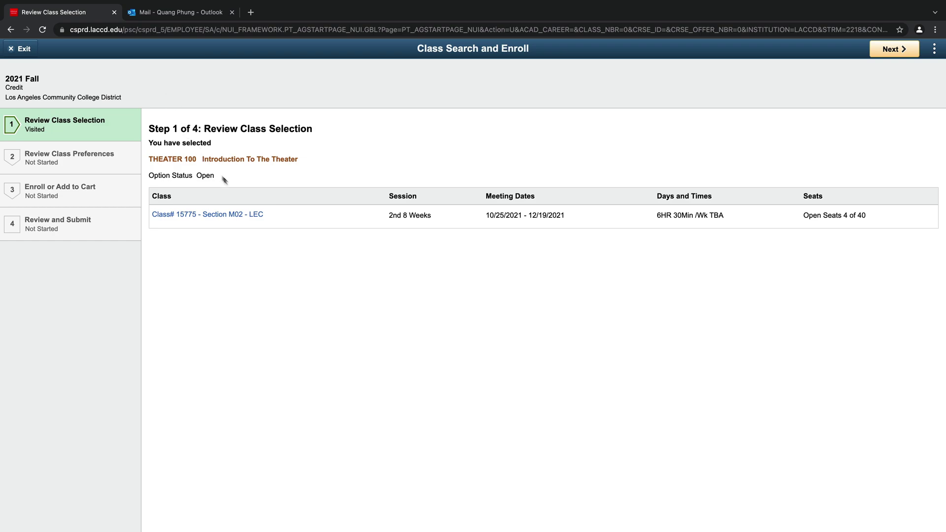
# Proceed to the class preferences, paste the code as the Permission Number for THEATER 100, and accept the preferences.
pyautogui.click(894, 52)
pyautogui.click(263, 204)
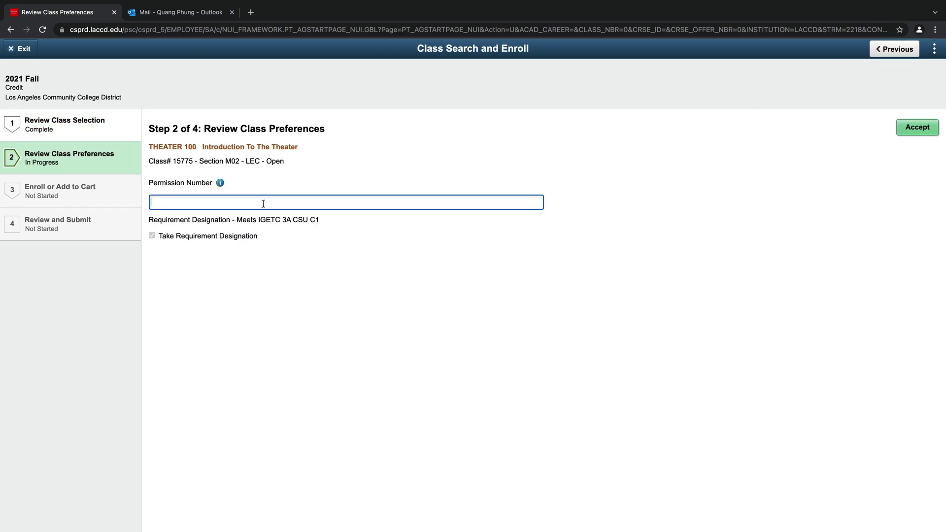
pyautogui.rightClick(262, 203)
pyautogui.click(288, 274)
pyautogui.click(917, 127)
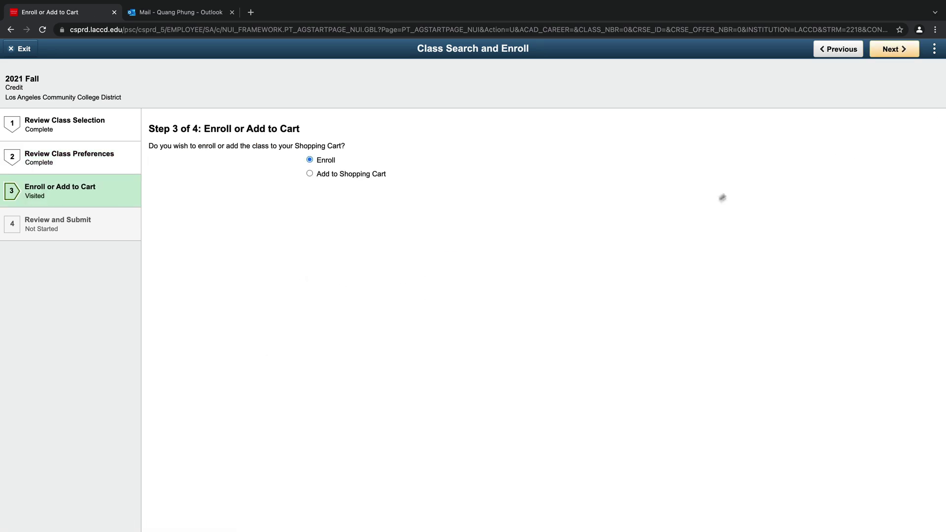
# Submit and confirm the THEATER 100 section M02 enrollment with the Enroll option, and view the 2021 Fall classes.
pyautogui.click(890, 52)
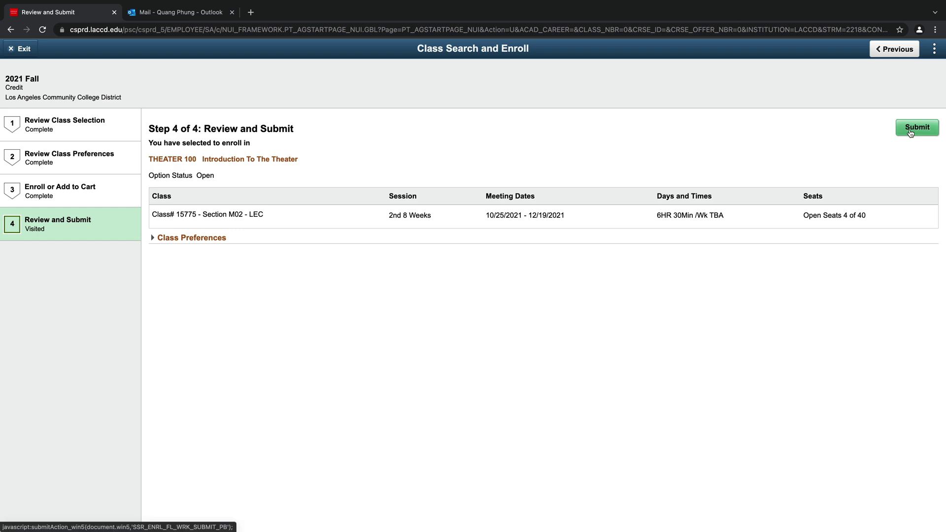
pyautogui.click(912, 130)
pyautogui.click(449, 298)
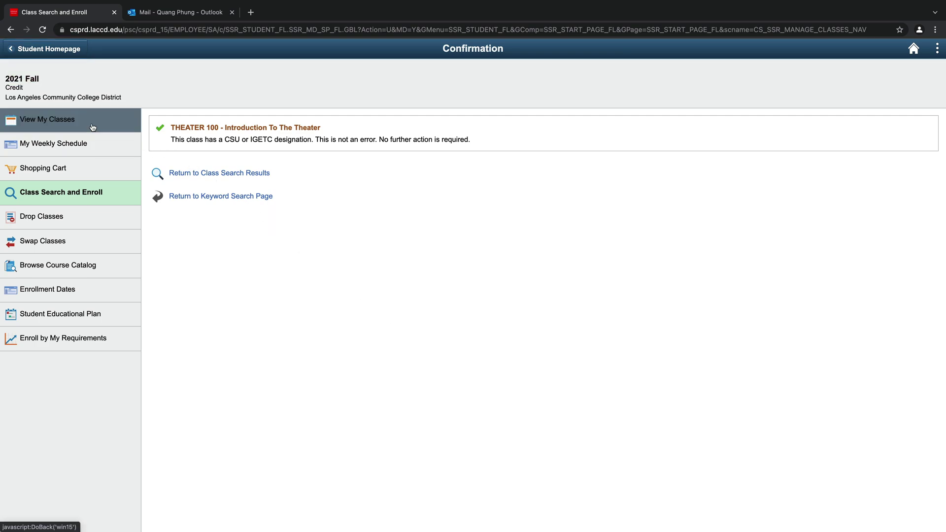
pyautogui.click(48, 119)
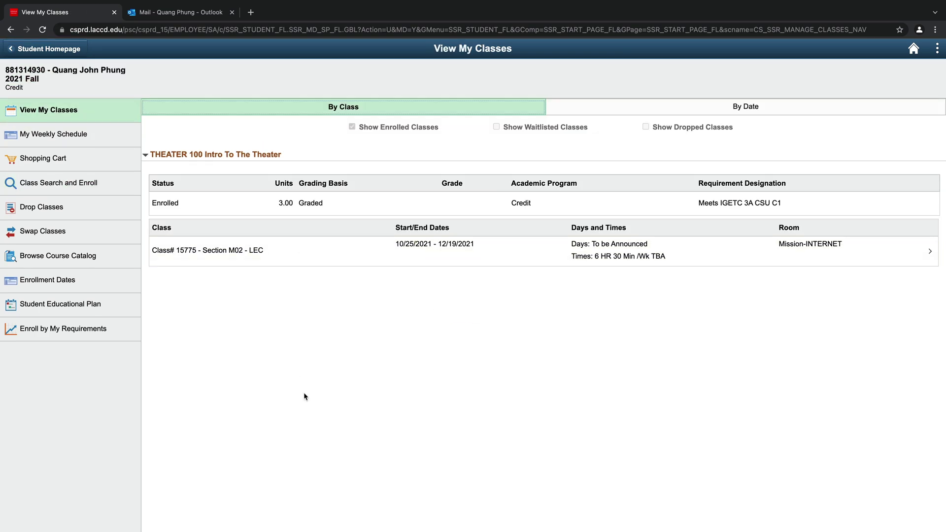